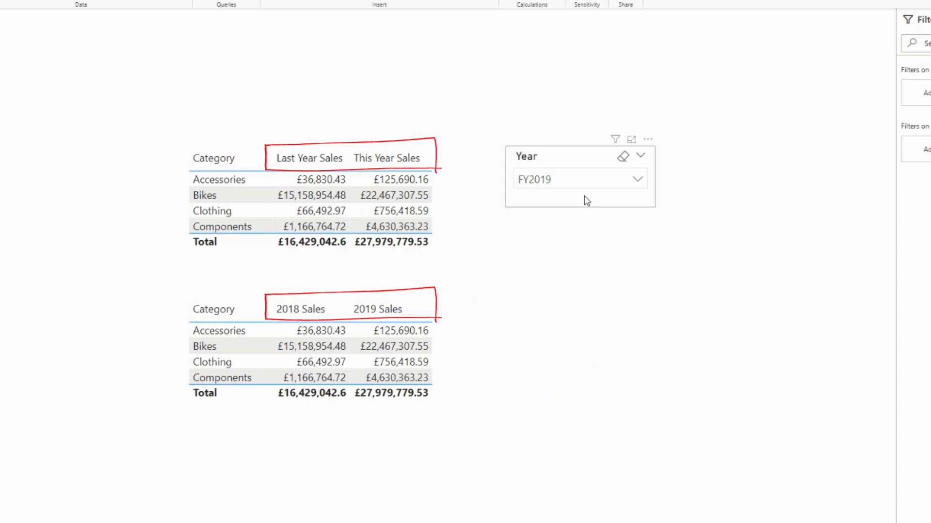
- Cycle the Year slicer through FY2018, FY2019 and FY2020 to see the sales table change
click(575, 181)
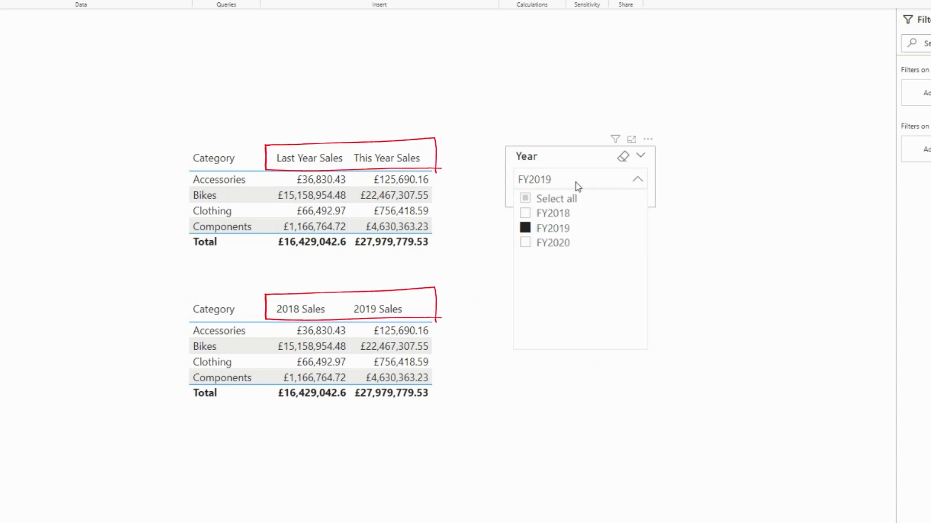
click(560, 244)
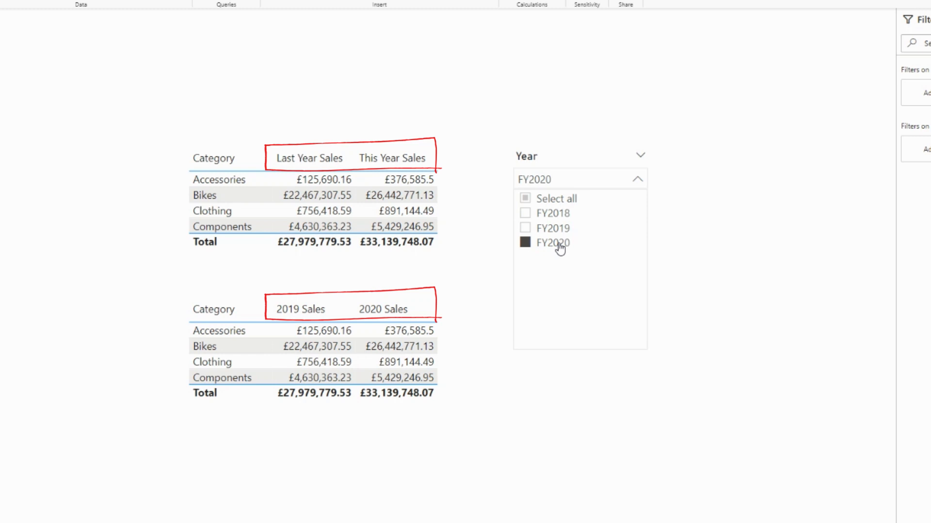
click(560, 230)
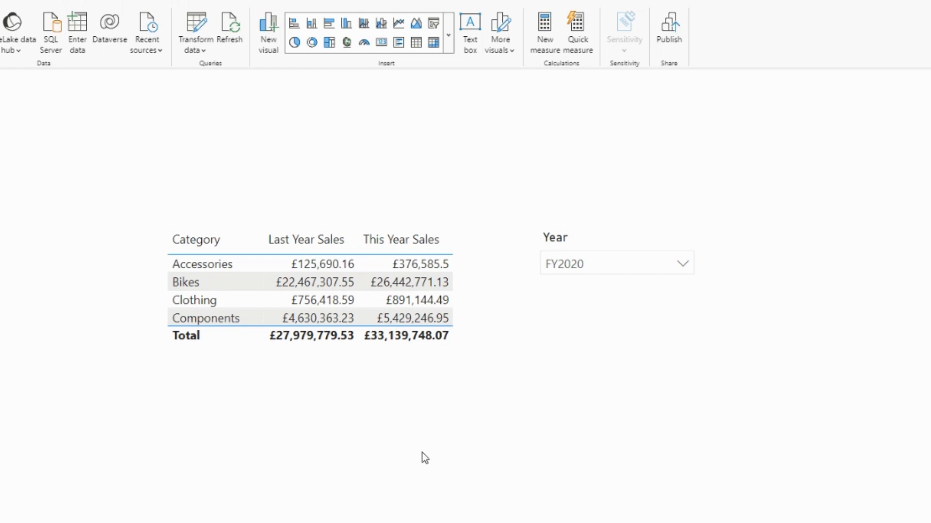
mouse_move(616, 251)
click(557, 266)
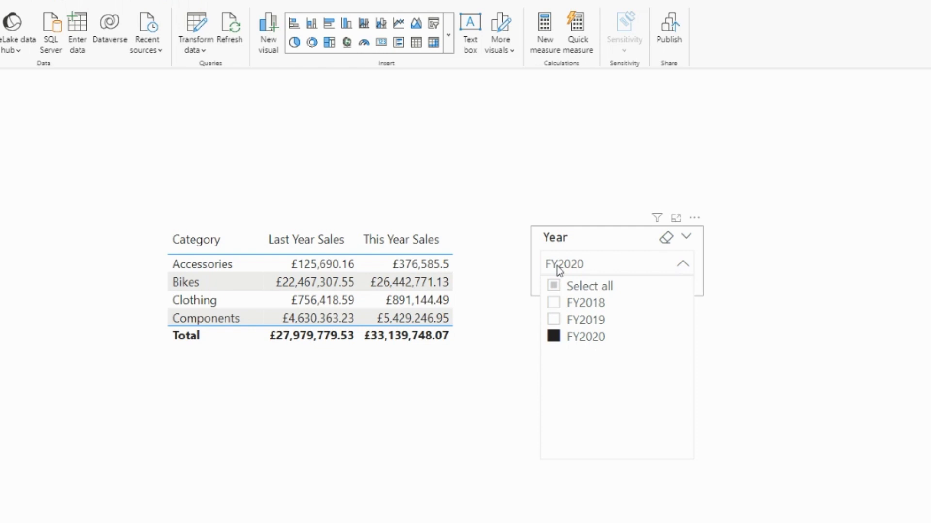
click(585, 321)
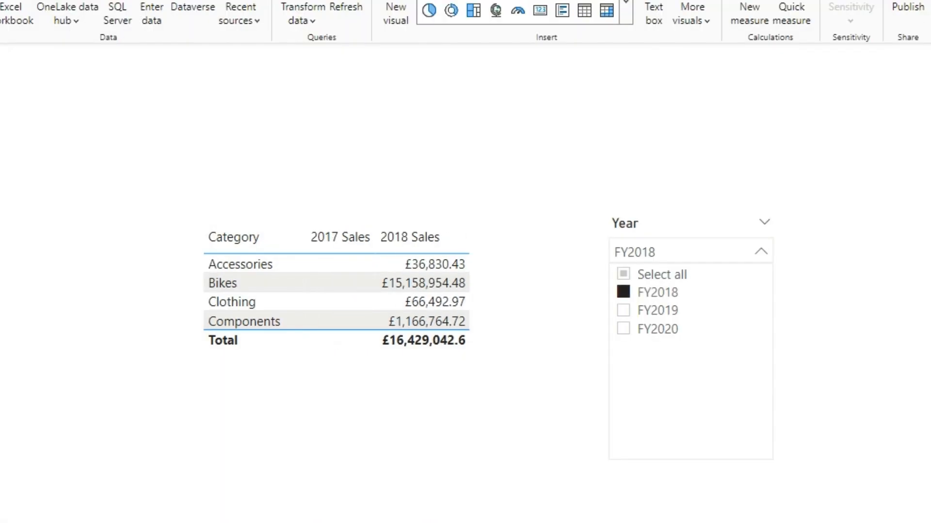
click(623, 329)
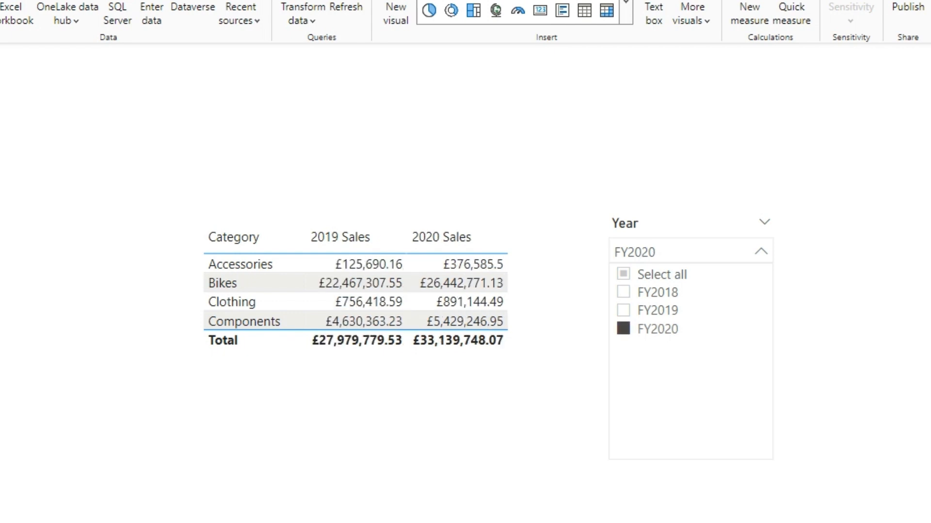
click(623, 311)
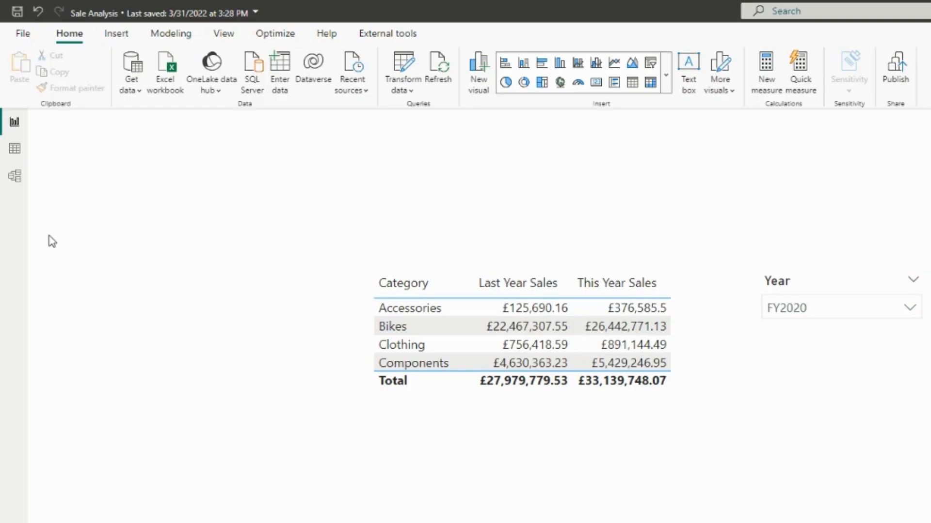
- Start a new Fields parameter from the Modeling ribbon's New parameter menu
click(178, 38)
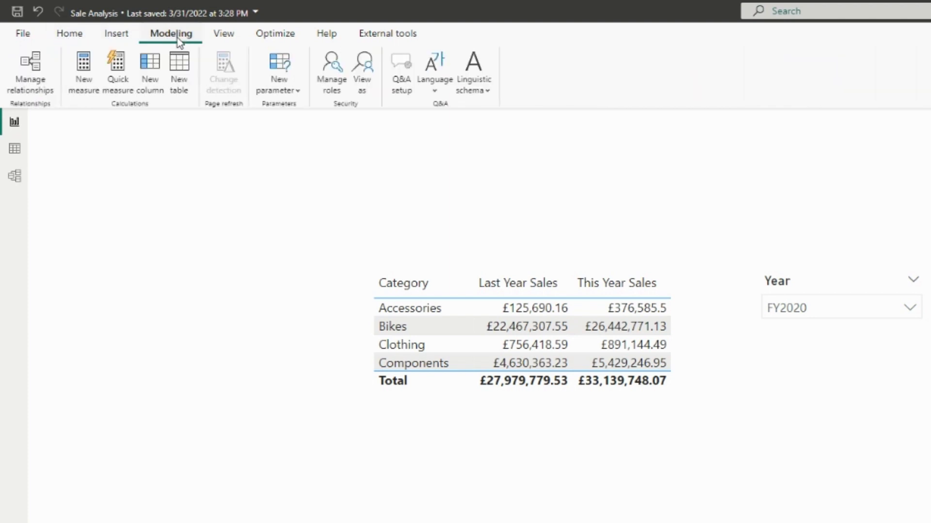
click(278, 90)
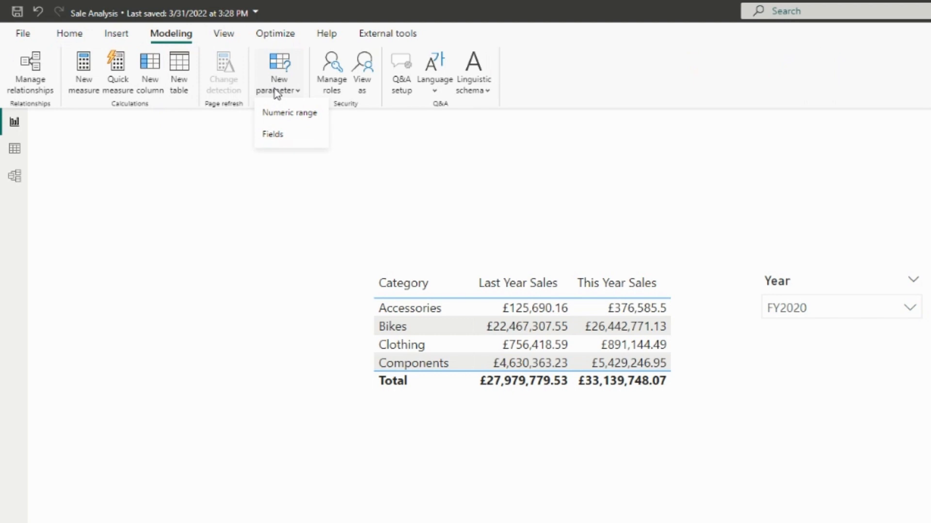
click(280, 135)
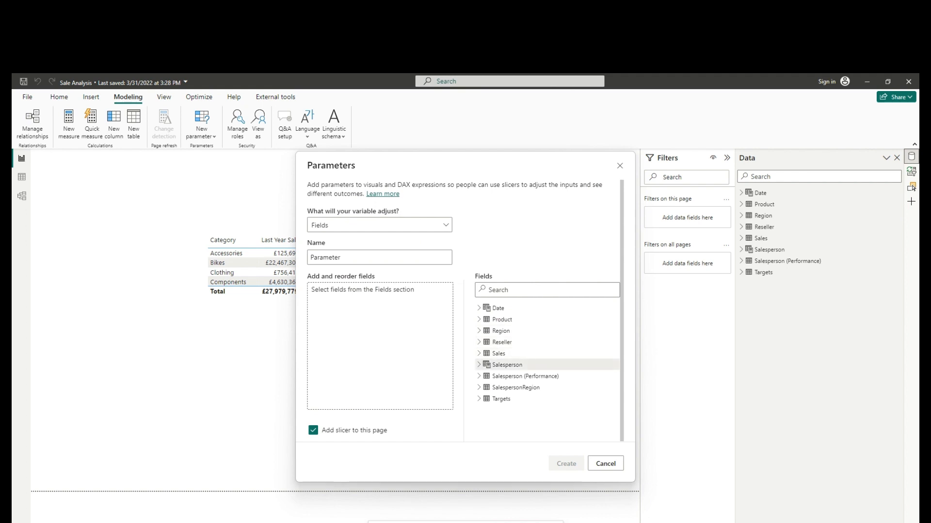
- Add Last Year Sales and This Year Sales from Sales > Time Intelligence, without a slicer, and create the parameter
click(479, 354)
scroll(546, 363, down, 4)
scroll(545, 364, down, 2)
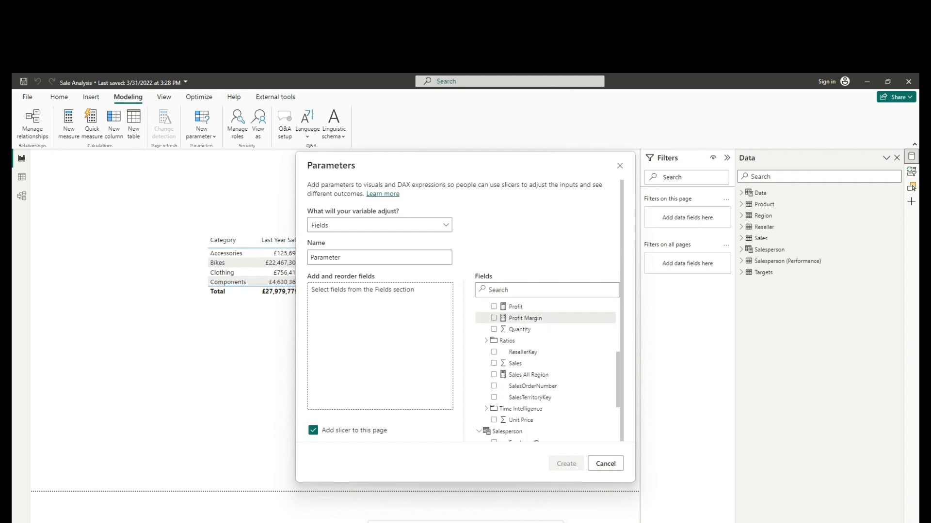
click(486, 408)
scroll(545, 379, down, 2)
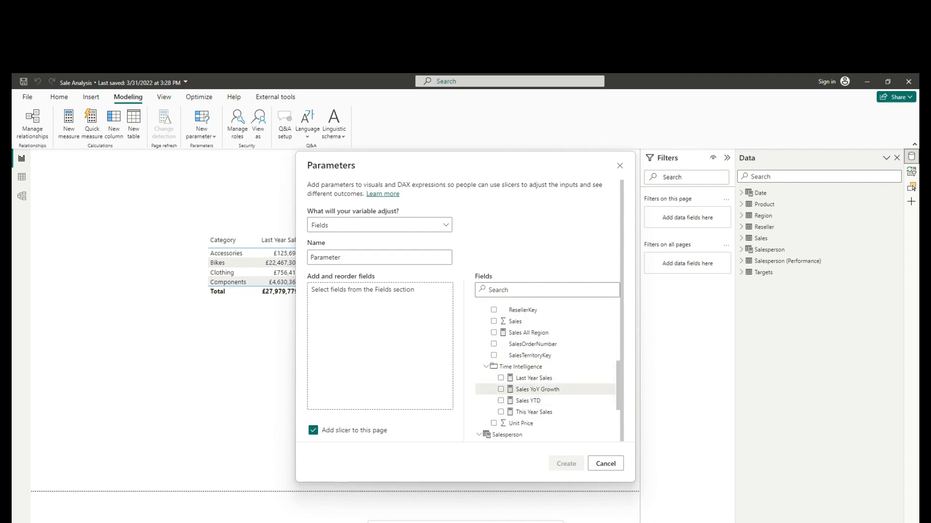
drag(534, 378, 408, 345)
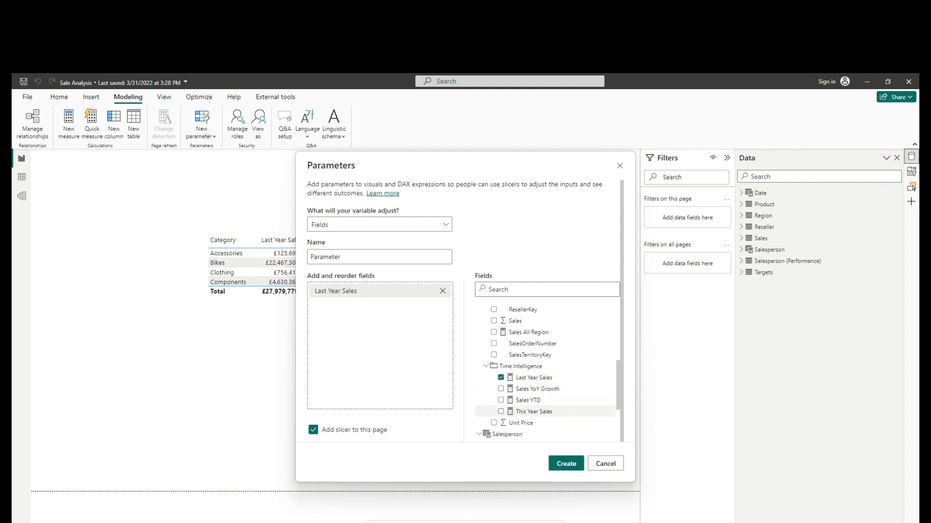
mouse_move(534, 411)
mouse_down()
mouse_move(394, 336)
mouse_move(378, 313)
mouse_up()
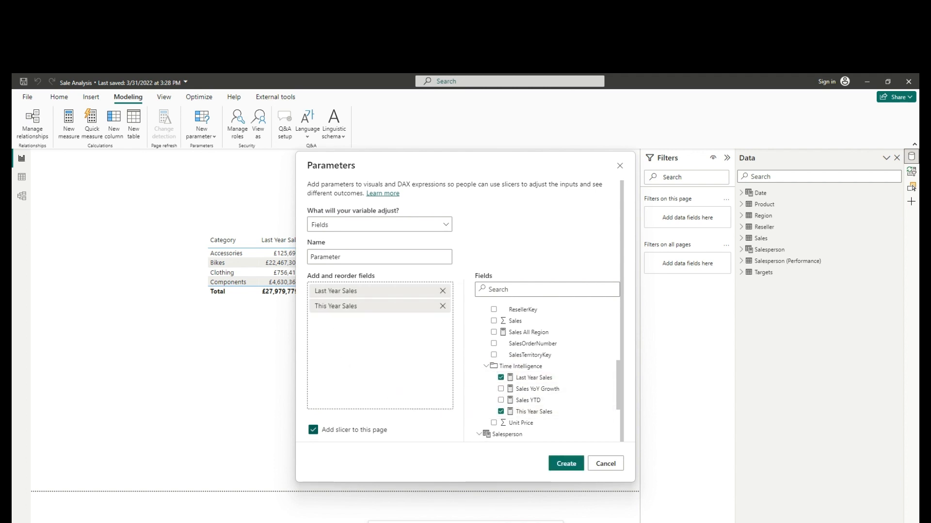
click(313, 430)
click(566, 464)
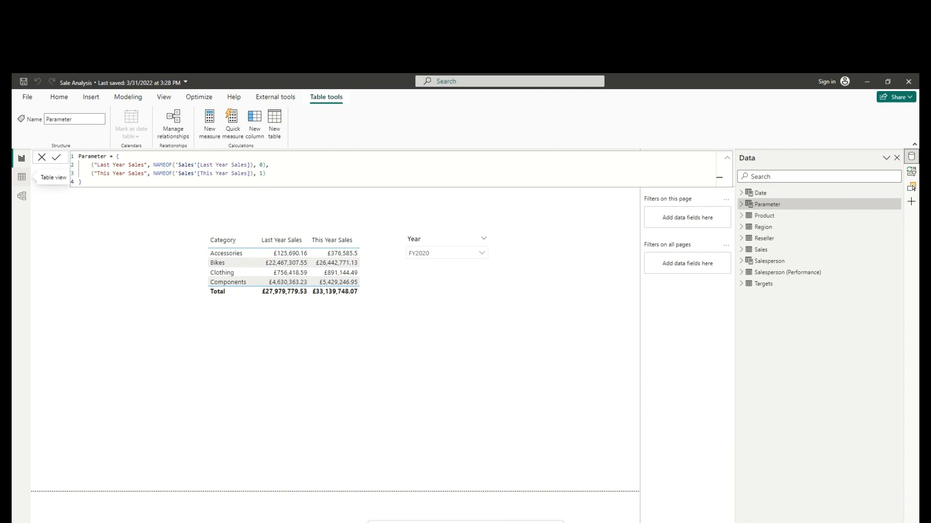
- Inspect the Parameter table in Table view, widening the Parameter column and checking Fields and Order
click(22, 177)
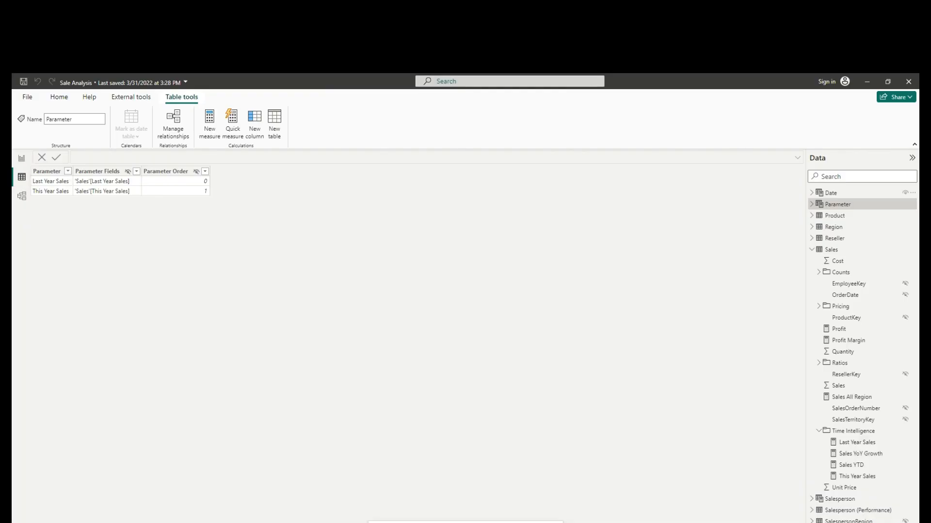
click(812, 204)
click(844, 215)
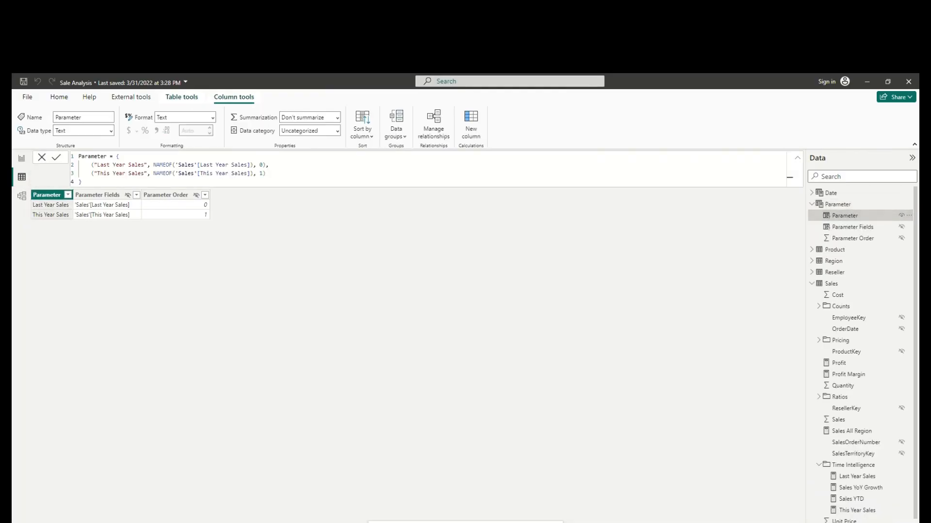
drag(71, 195, 99, 195)
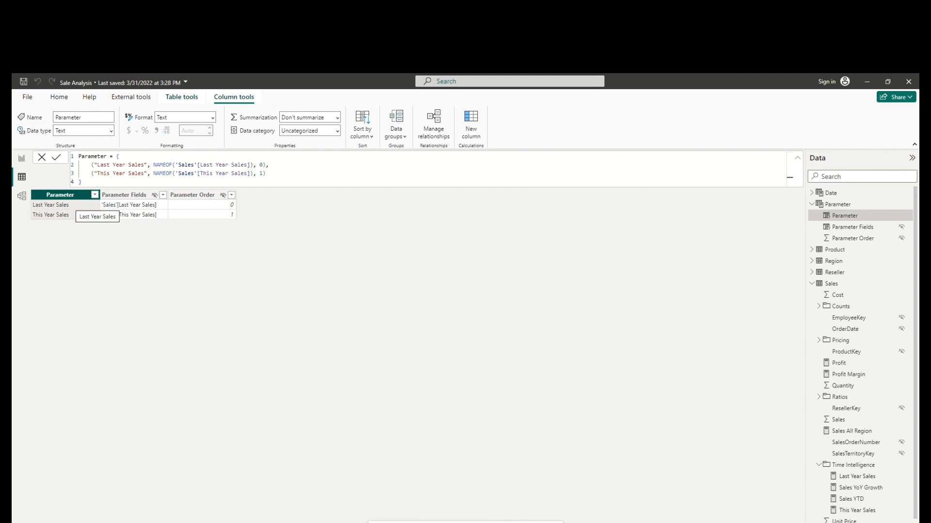
click(123, 196)
click(192, 195)
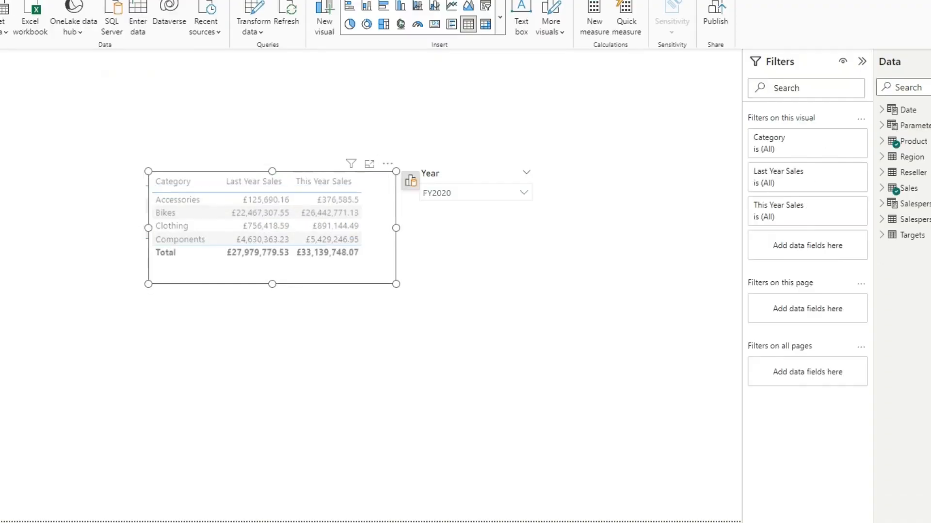
- Duplicate the sales table visual and place the copy below the original
key(ctrl+v)
drag(266, 240, 265, 342)
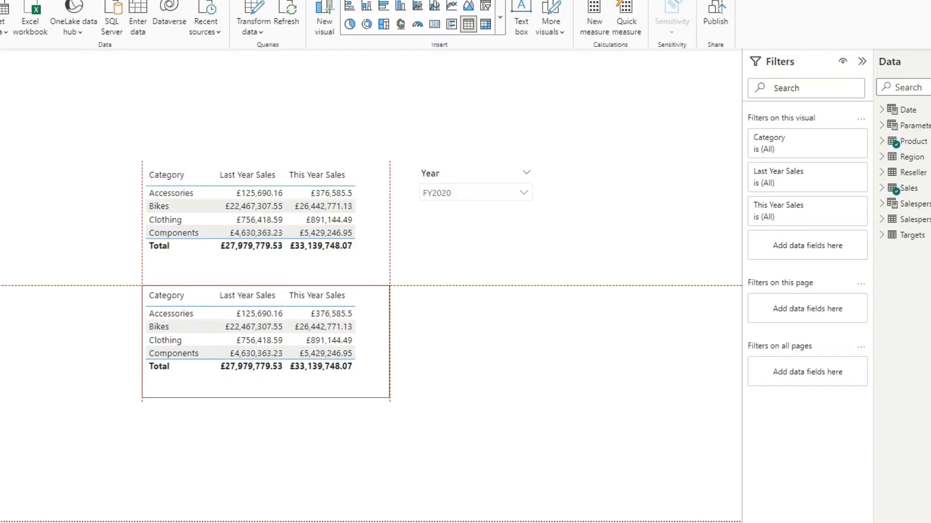
click(405, 296)
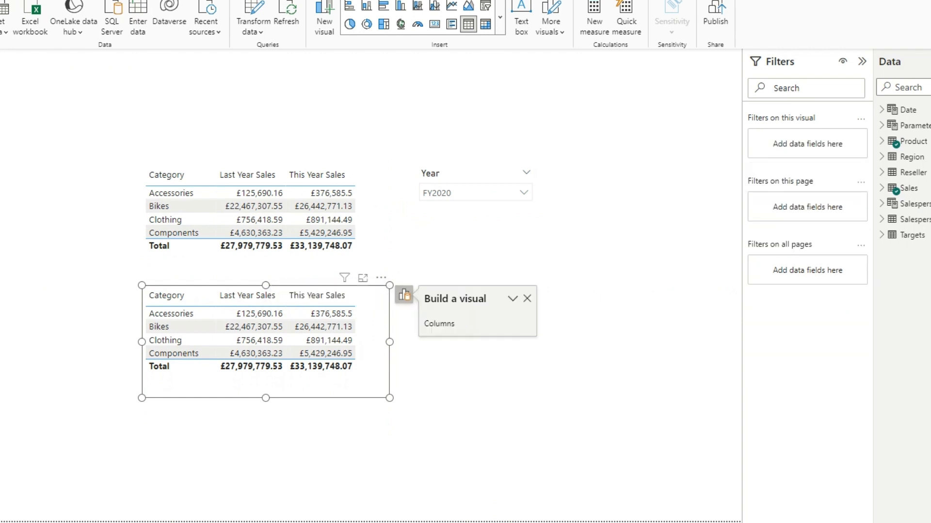
- Replace Last Year Sales and This Year Sales in the copy with the Parameter field
click(500, 416)
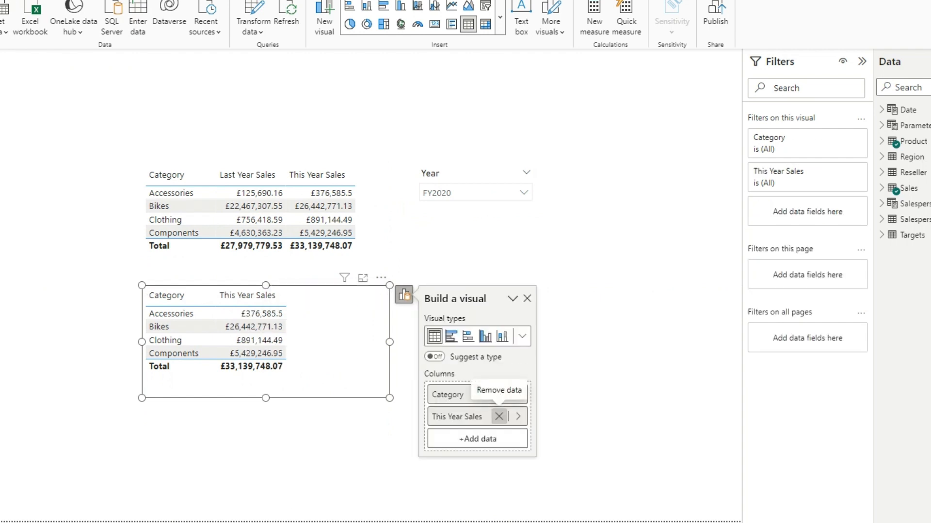
click(499, 416)
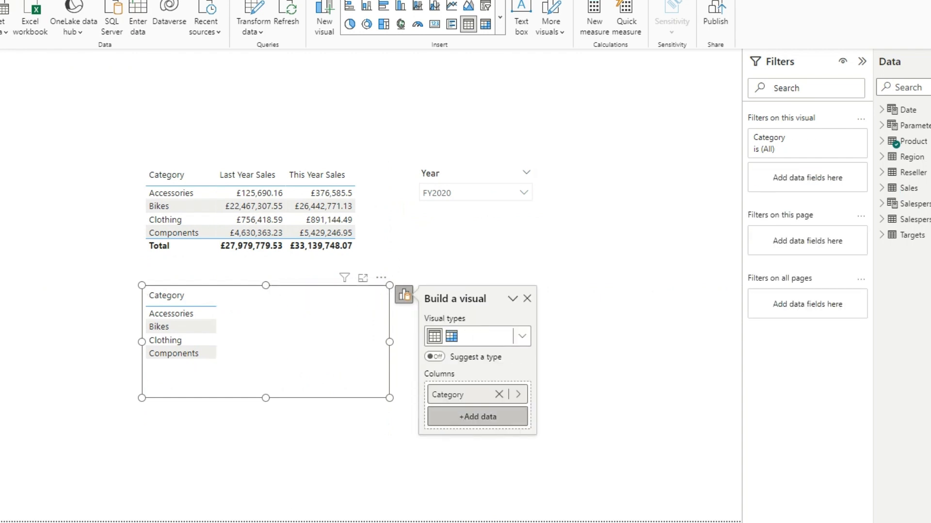
click(478, 417)
text(pa)
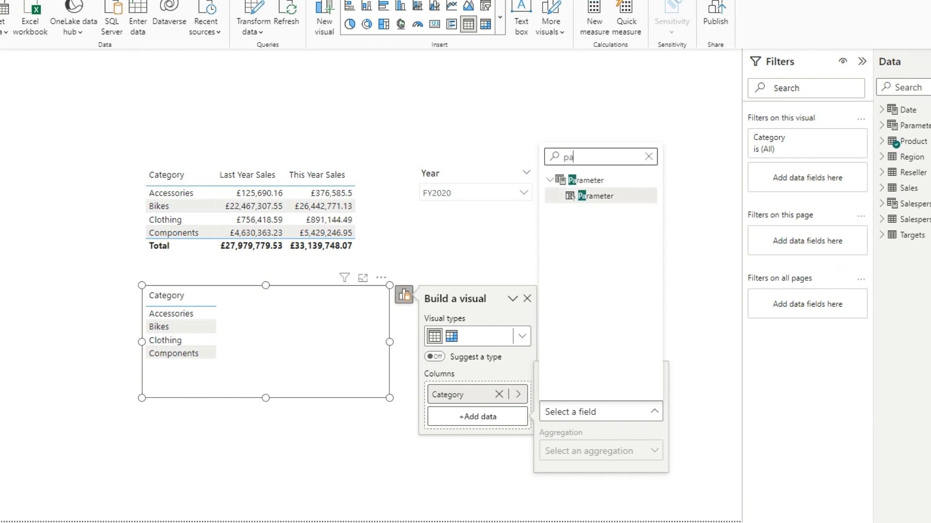
click(597, 195)
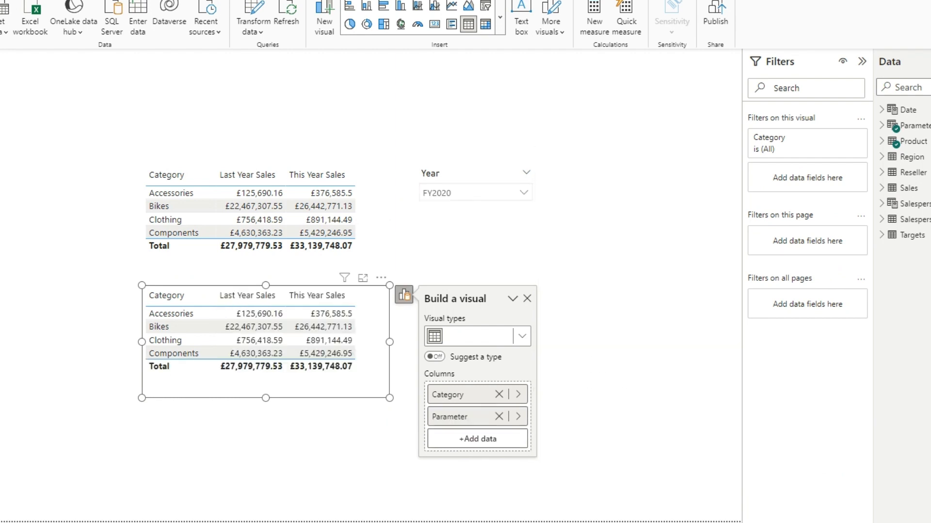
click(581, 436)
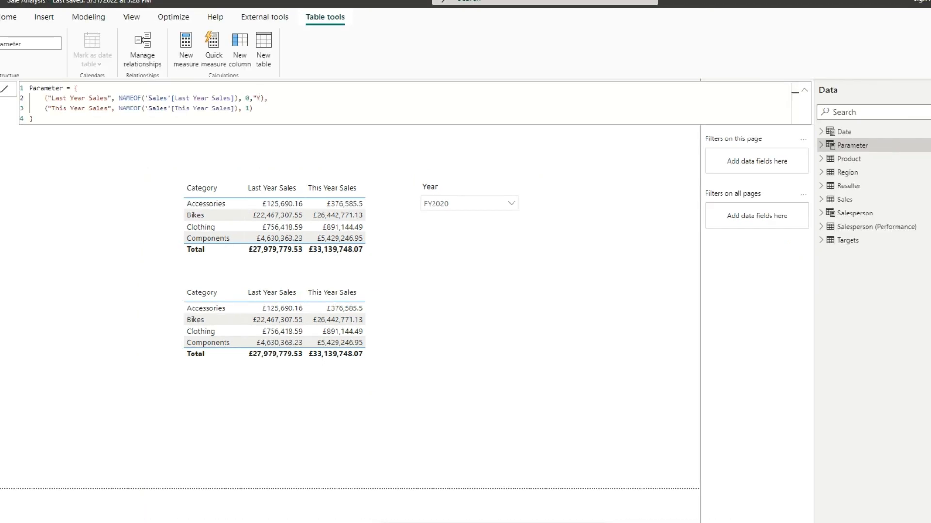
text(Y2020")
- Add an FY2020 tag to both parameter rows in the DAX formula
double_click(247, 97)
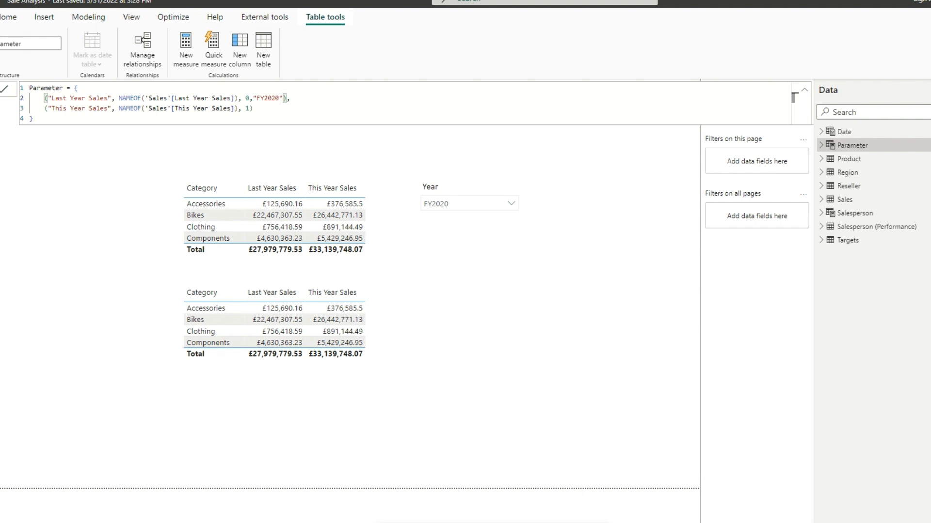
drag(251, 98, 283, 97)
key(ctrl+c)
key(Down)
key(ctrl+v)
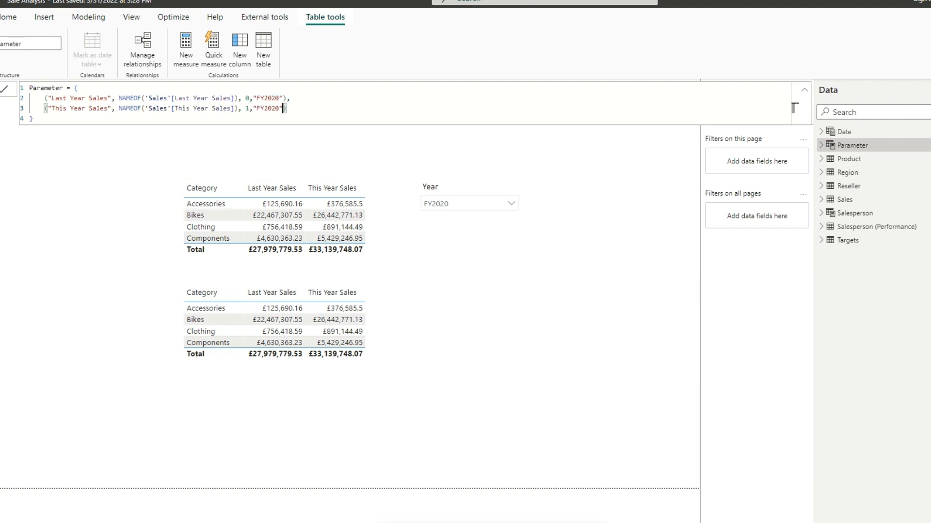
key(Return)
- Relabel the parameter rows 2019 Sales and 2020 Sales
double_click(63, 97)
mouse_move(51, 97)
mouse_down()
mouse_move(79, 98)
mouse_move(86, 108)
mouse_up()
text(2019)
text(2020)
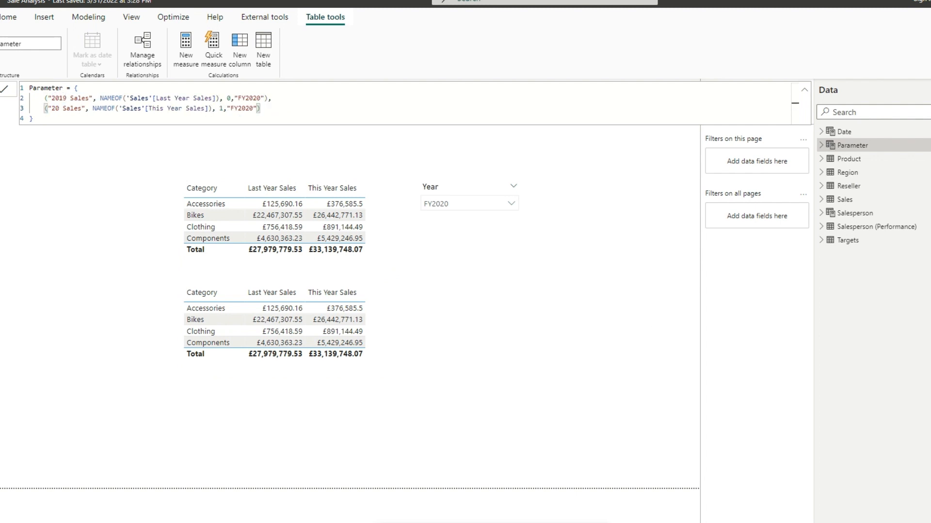
key(Return)
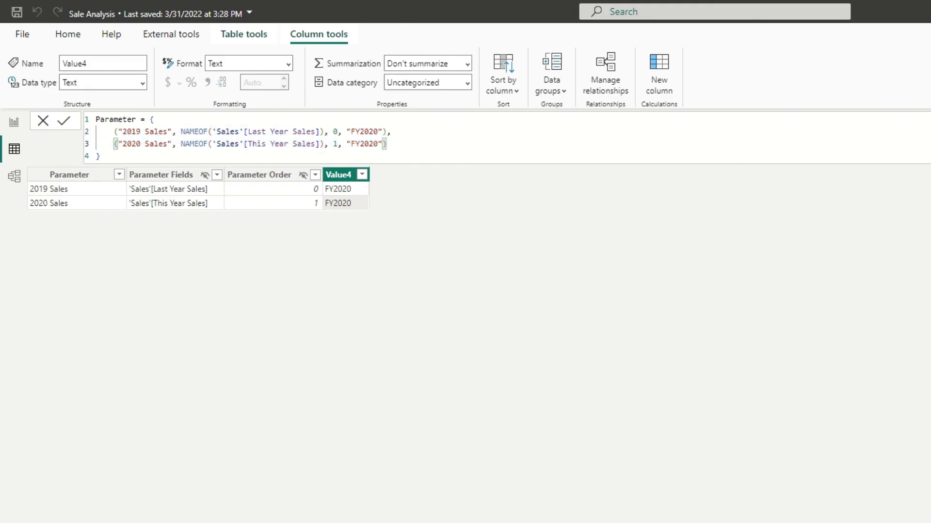
text(,)
- Add a second pair of rows, 2018 Sales and 2019 Sales tagged FY2019
key(Return)
key(ctrl+v)
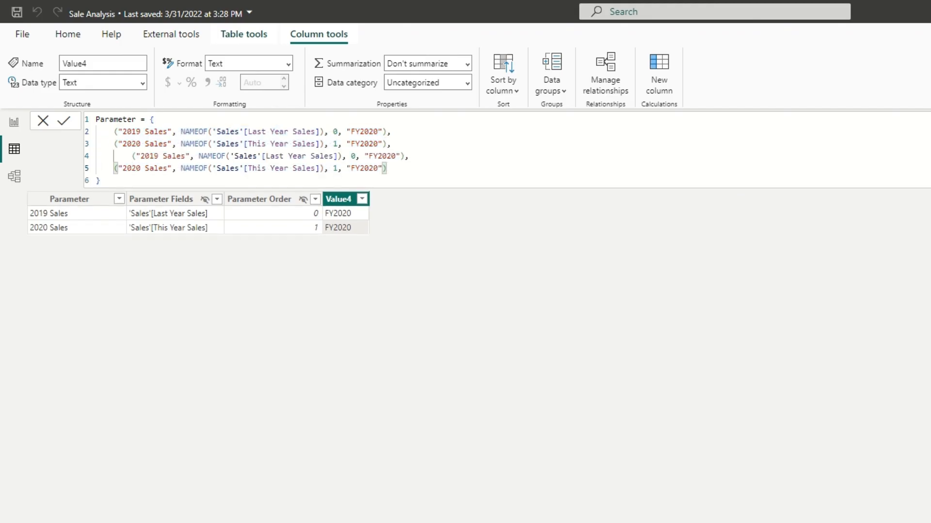
text(, 1,)
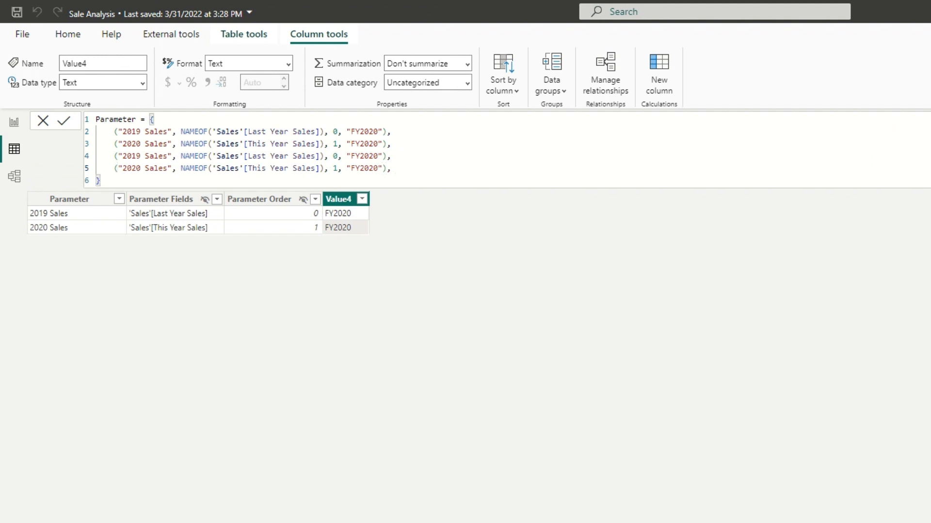
double_click(364, 155)
text(2019)
double_click(360, 155)
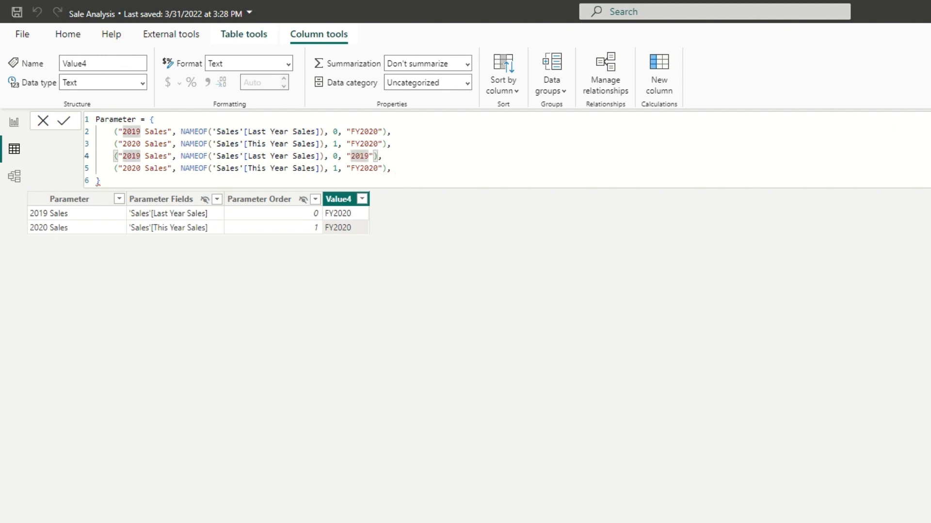
text(FY2019)
double_click(364, 169)
text(FY2019)
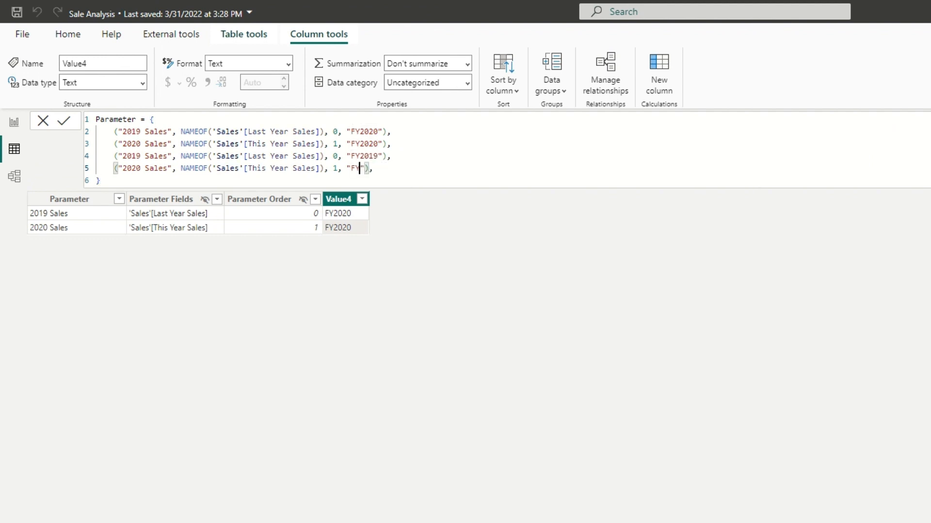
double_click(132, 156)
text(2018)
double_click(130, 168)
text(2019)
- Add a third pair of rows, 2017 Sales and 2018 Sales tagged FY2018
key(End)
key(Return)
key(ctrl+v)
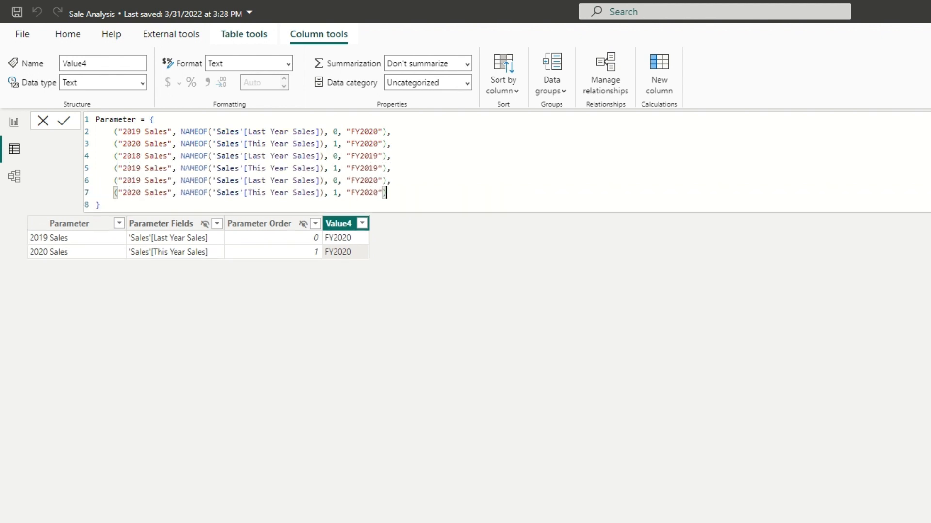
double_click(364, 180)
text(FY2018)
double_click(363, 193)
text(FY2018)
double_click(131, 181)
text(2017)
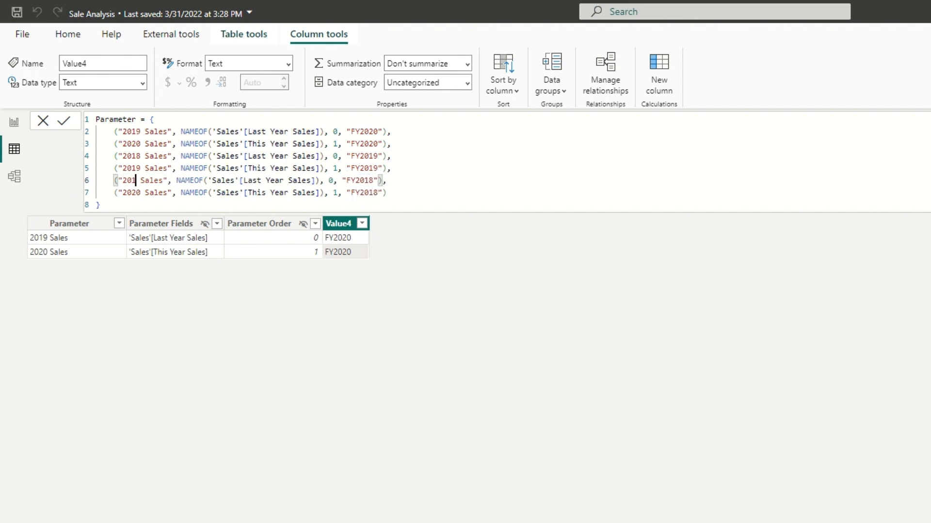
double_click(131, 193)
text(2018)
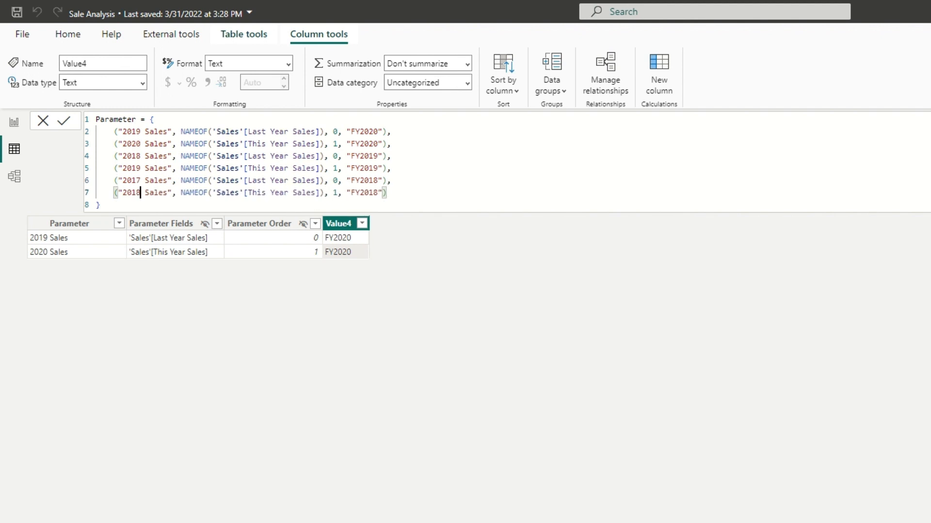
- Commit the six-row formula and rename the Value4 column to Year, then show Model view
key(ctrl+Return)
click(70, 223)
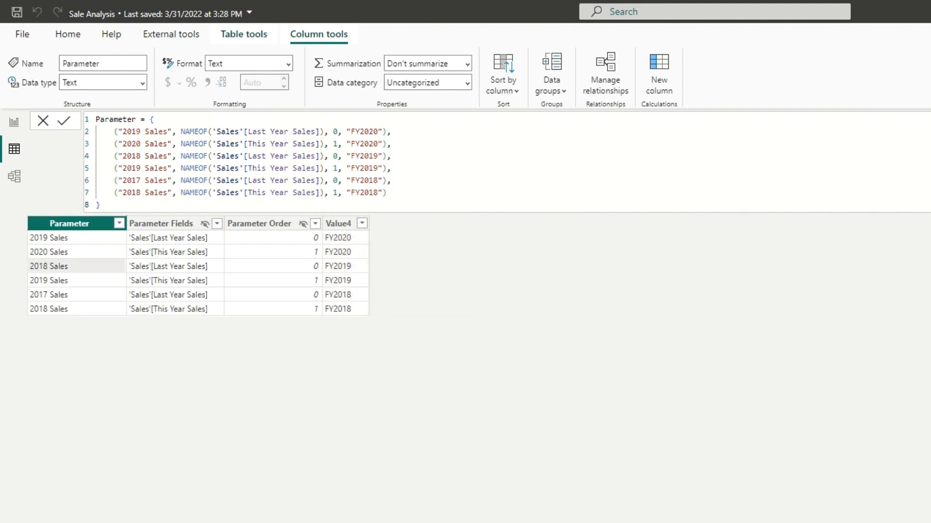
double_click(338, 223)
text(Year)
key(Return)
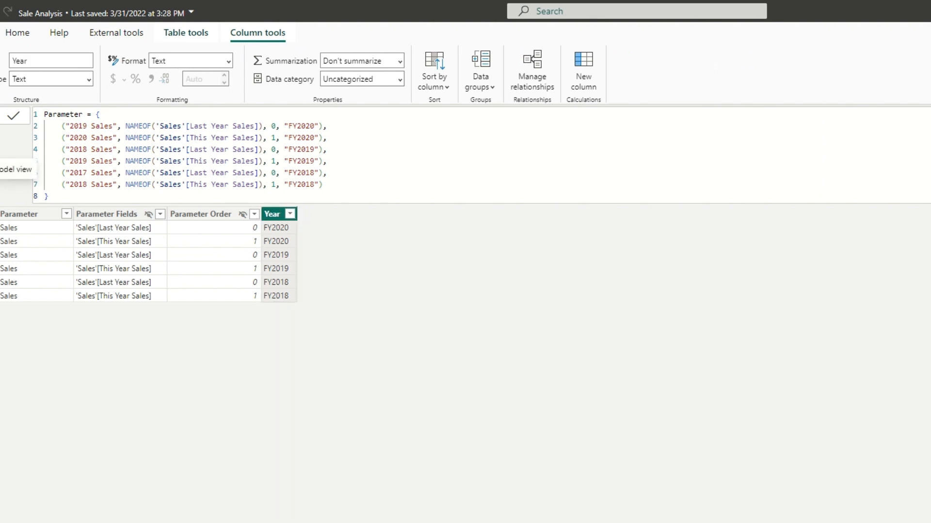
click(7, 175)
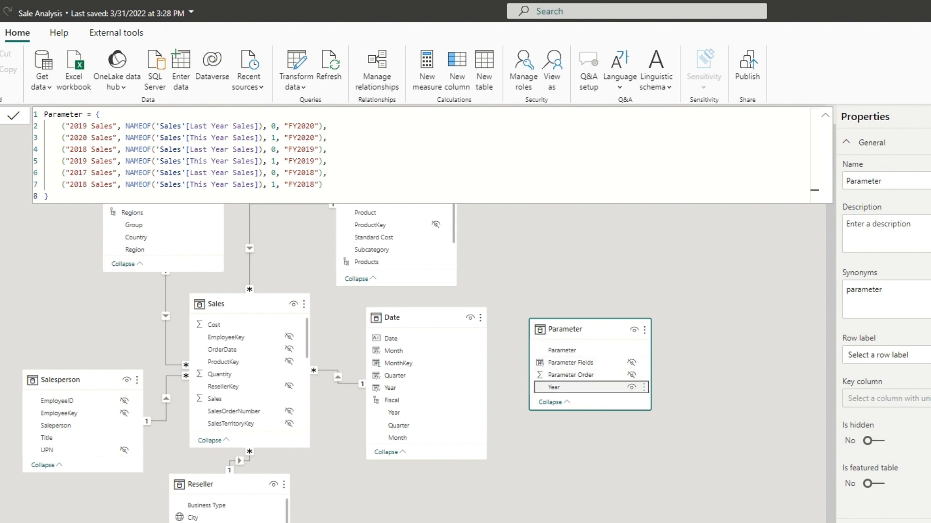
- Create a many-to-many relationship between Parameter[Year] and Date[Year]
drag(554, 387, 392, 387)
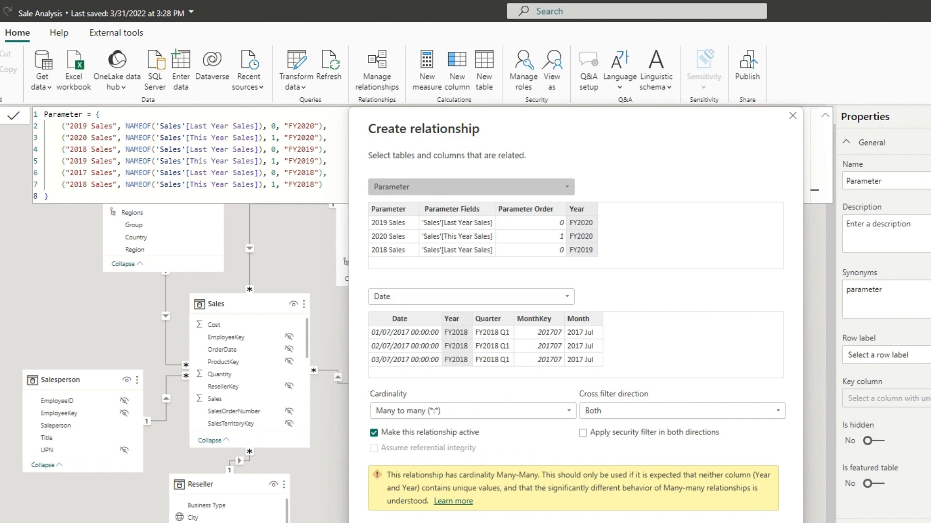
key(Return)
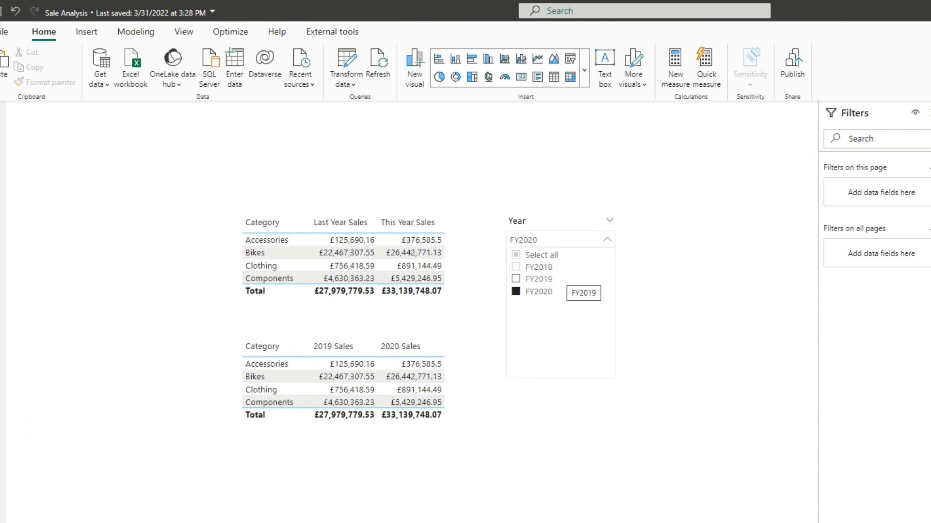
- Select FY2019, FY2018 and FY2020 in the slicer to confirm the second table's headers relabel
click(538, 280)
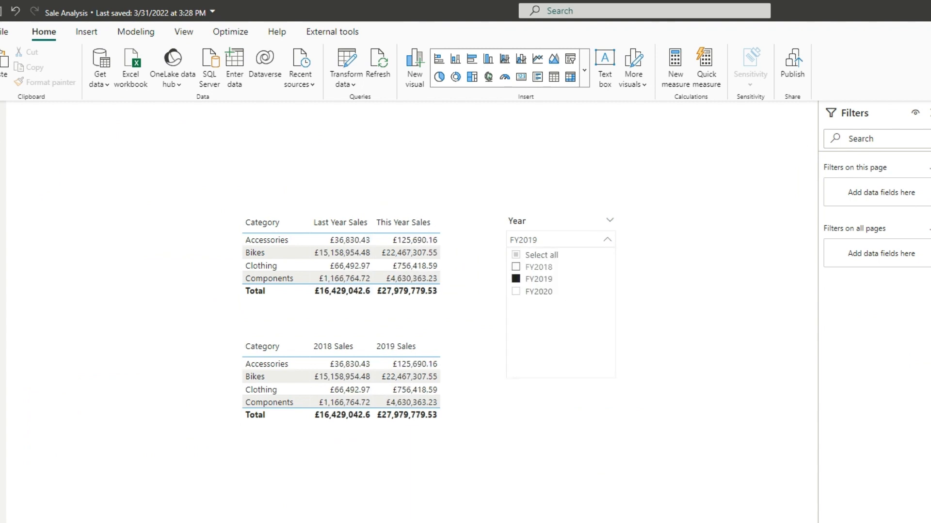
click(538, 266)
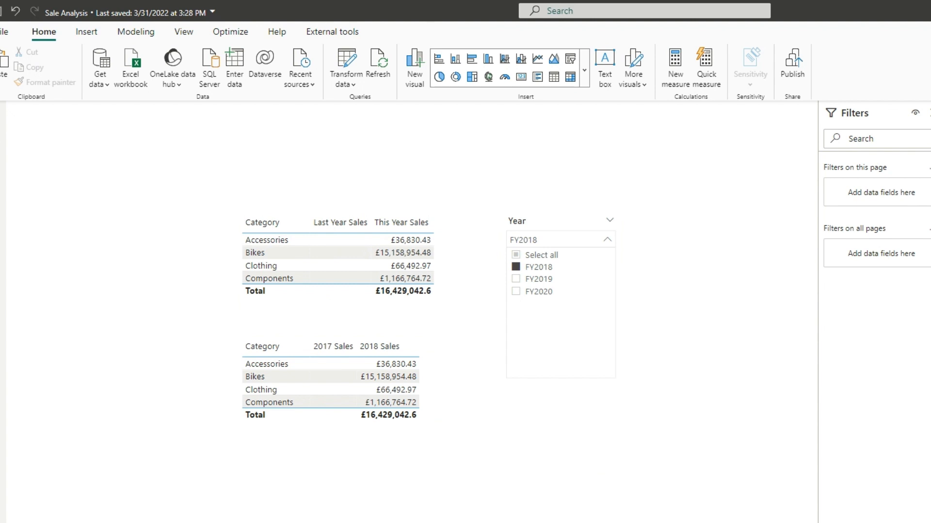
click(538, 292)
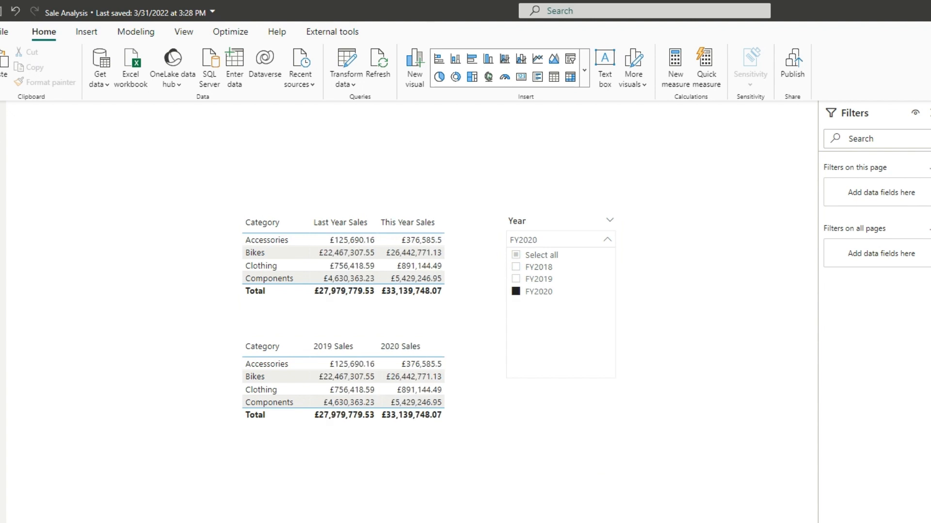